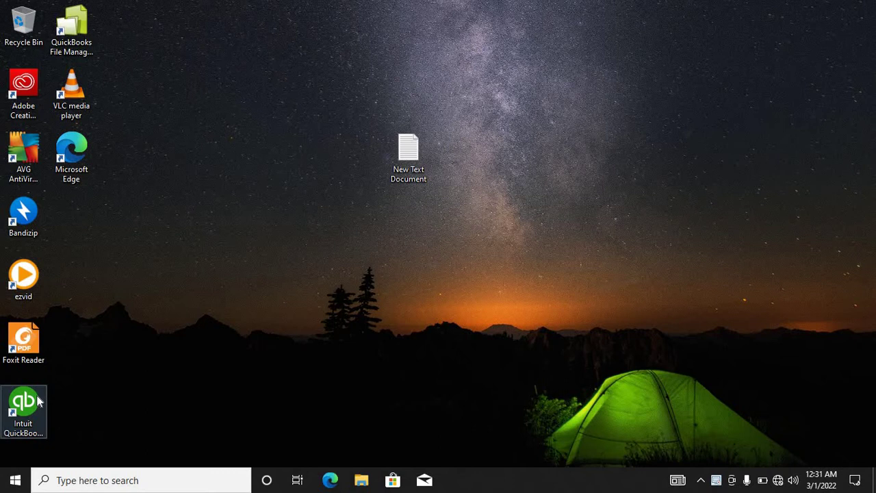
left_click(15, 482)
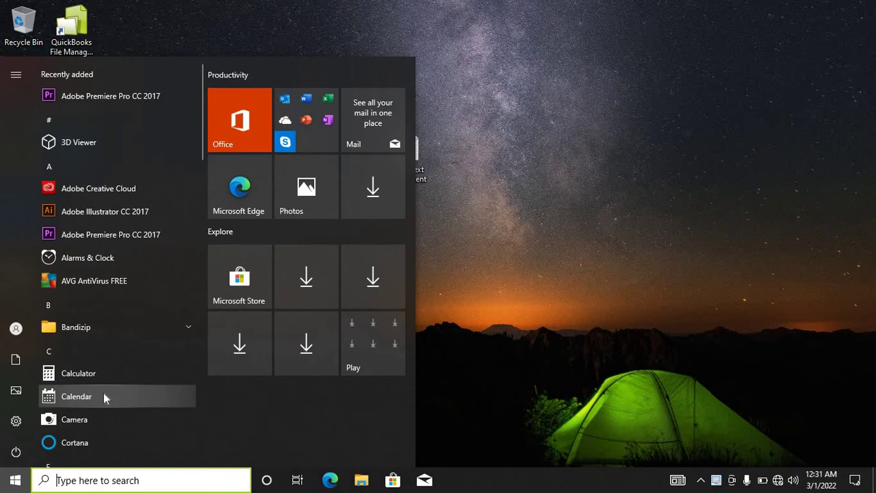
type("qui")
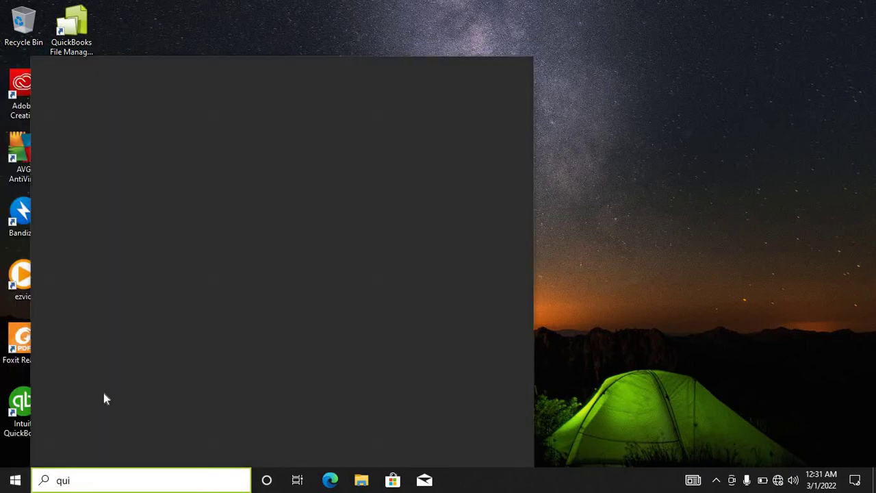
type("c")
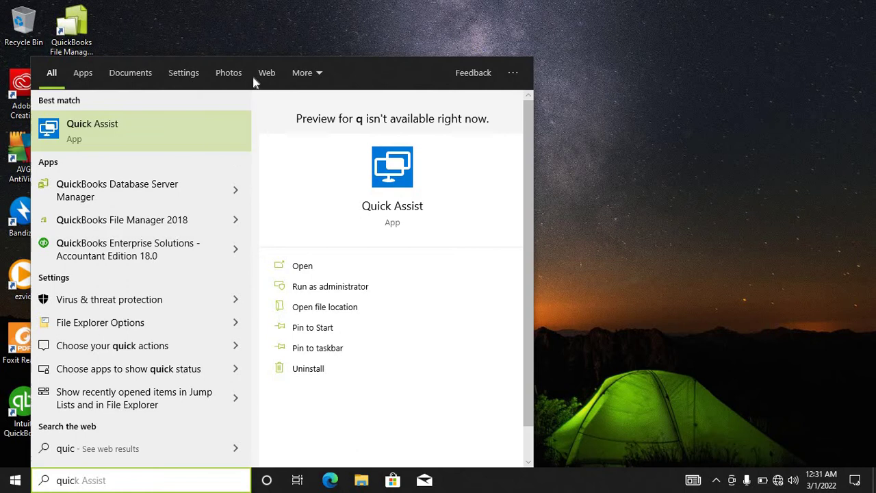
left_click(267, 13)
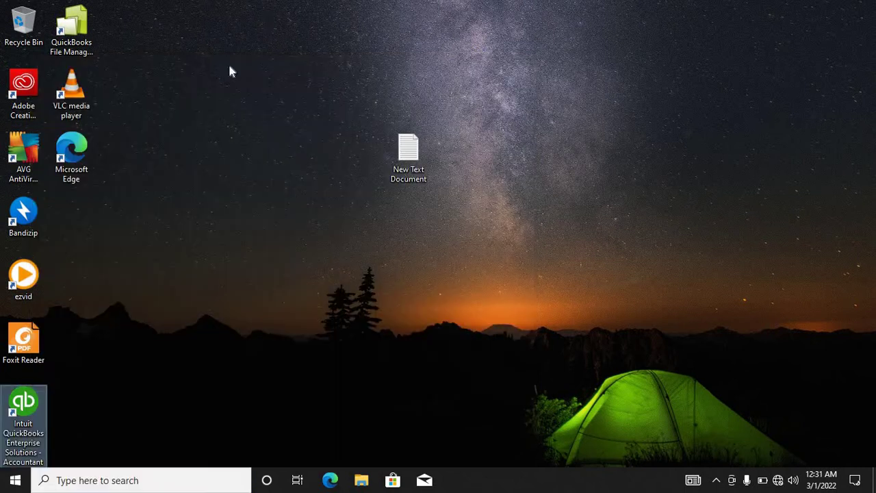
Launch Intuit QuickBooks Enterprise Solutions and enter SPEED LINK LTD as the business name in the company setup
double_click(23, 407)
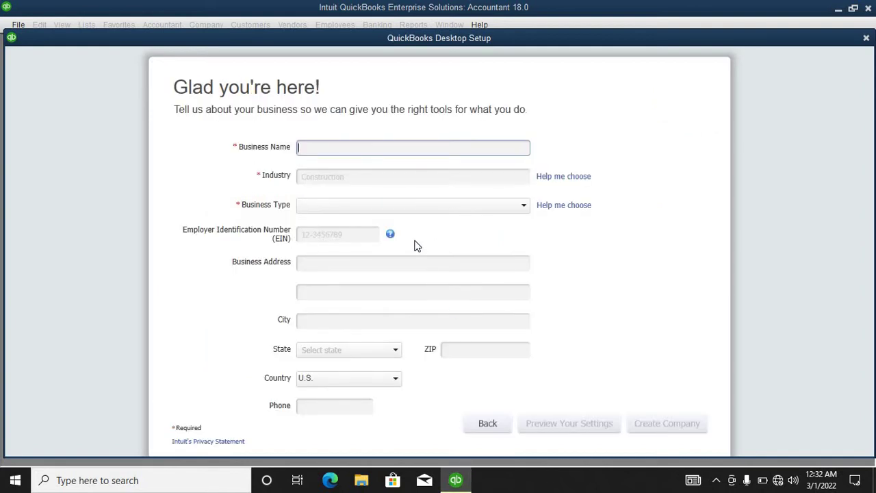
left_click(322, 145)
type("SPEED LINK LTD")
Set the company's industry to General Product-based Business from the list of recommended industries
left_click(337, 178)
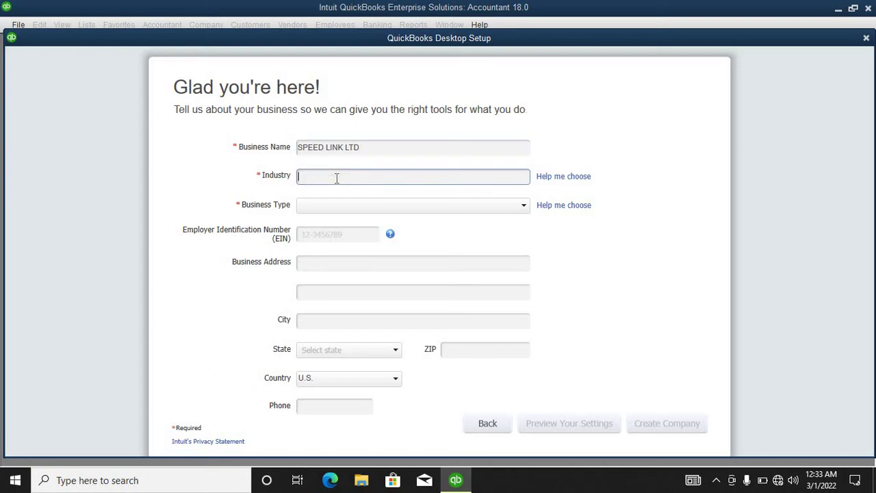
left_click(539, 179)
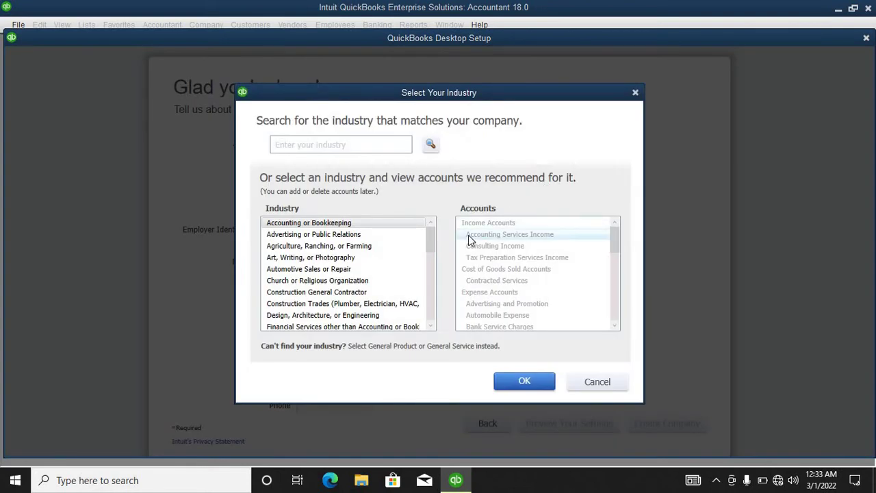
left_click(431, 245)
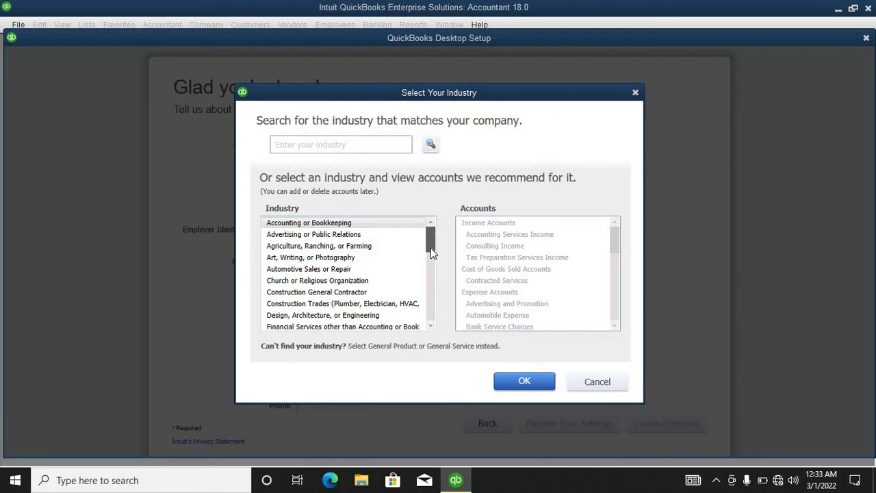
left_click_drag(430, 247, 432, 311)
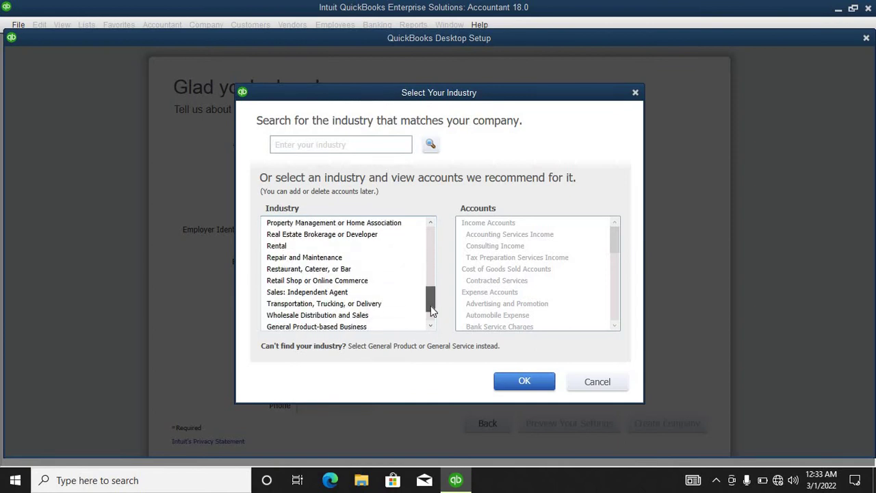
left_click_drag(430, 308, 385, 299)
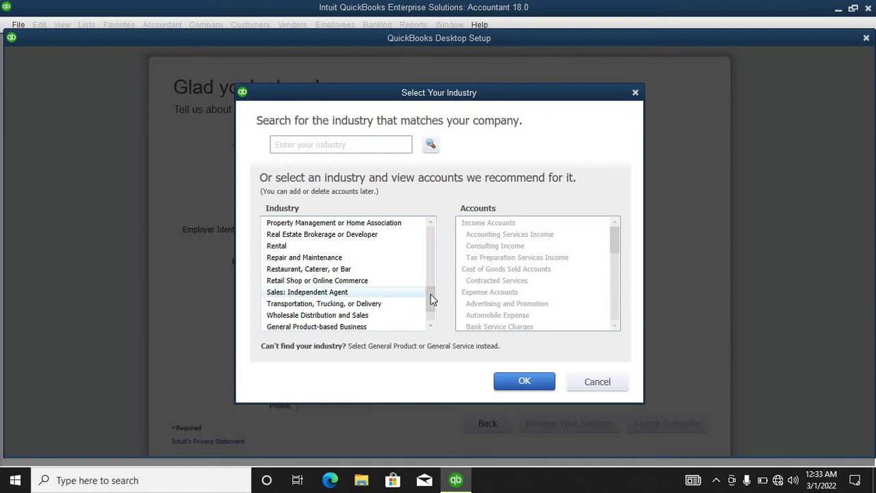
mouse_move(432, 299)
left_mouse_down()
mouse_move(428, 261)
mouse_move(433, 312)
left_mouse_up()
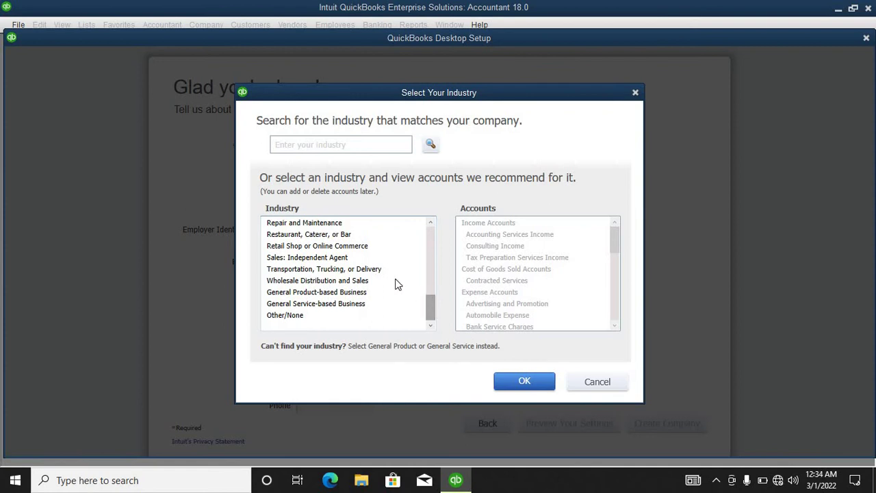
left_click(329, 295)
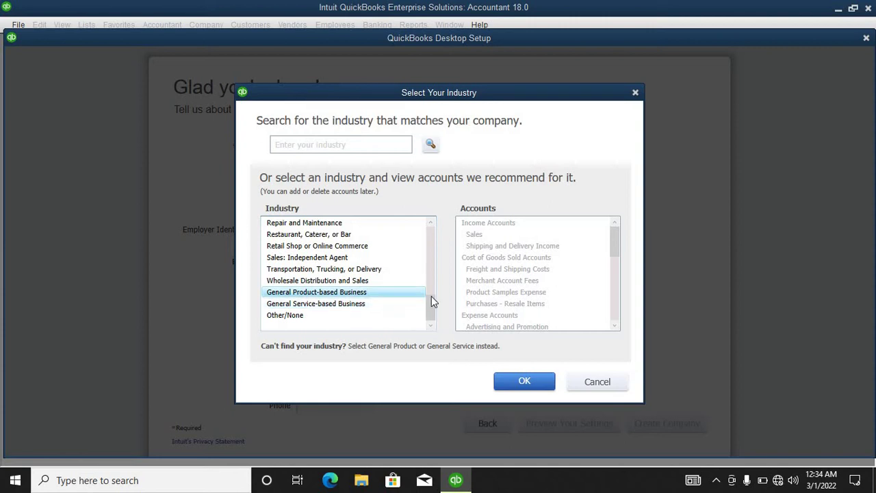
left_click(528, 381)
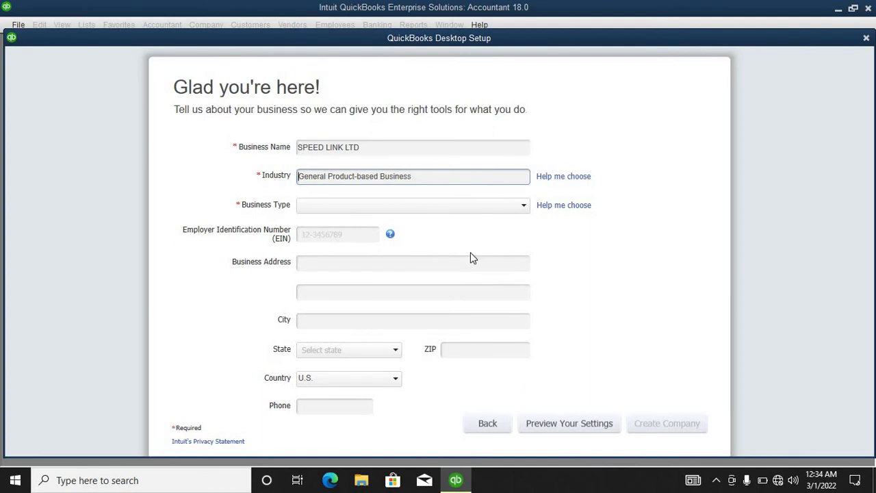
Choose S Corporation as the business type and enter KENYA on the first line of the business address
left_click(429, 207)
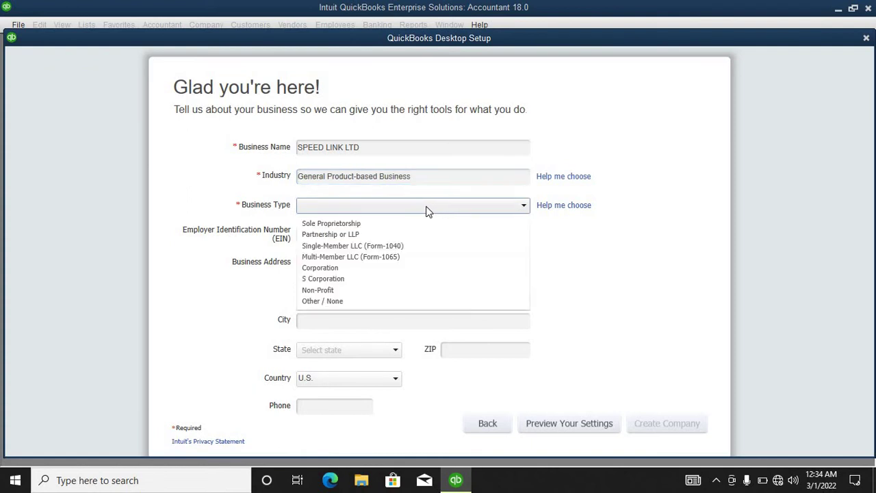
left_click(310, 281)
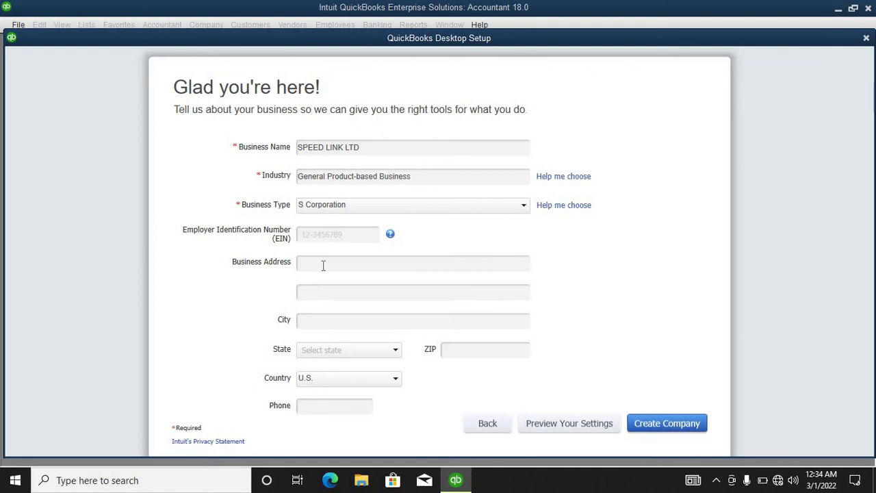
left_click(314, 264)
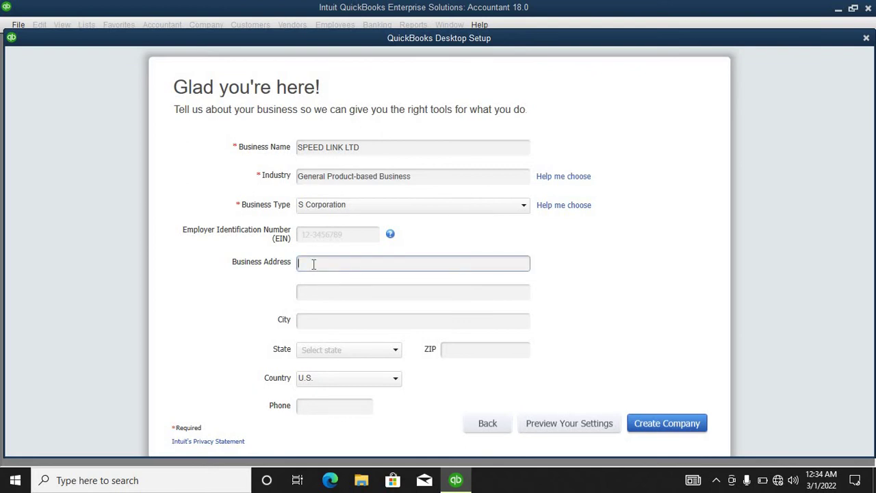
type("K")
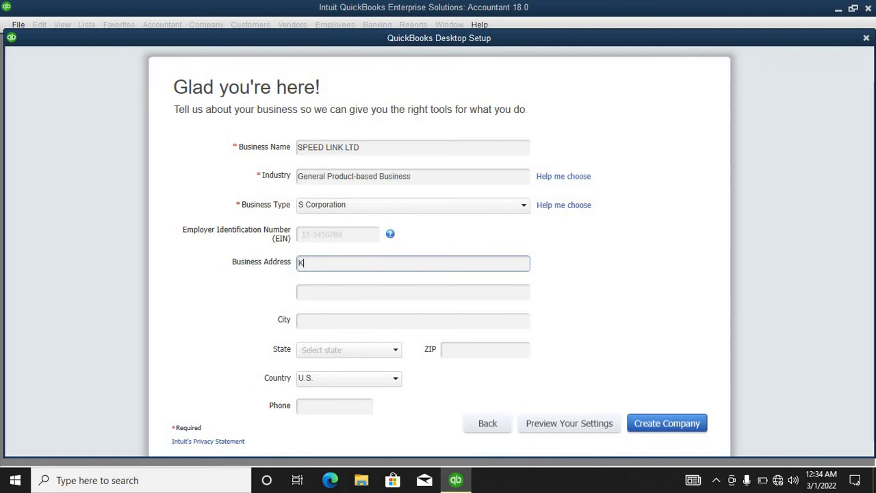
type("EN")
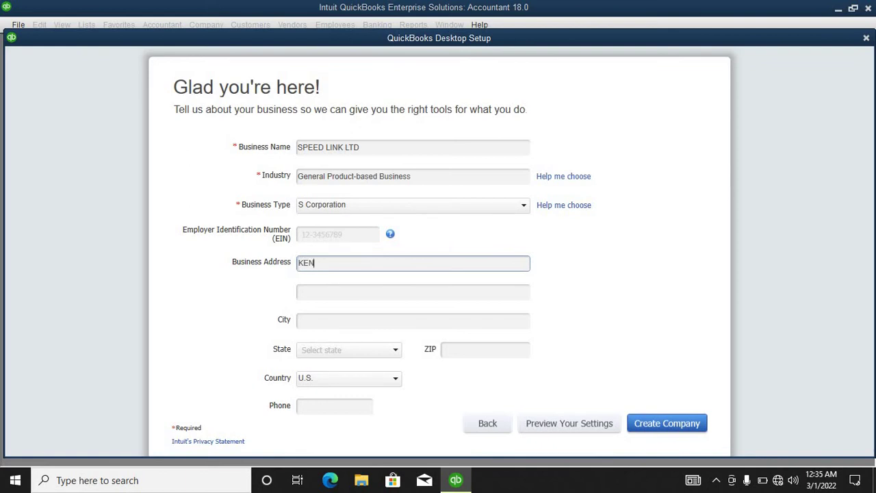
type("YA")
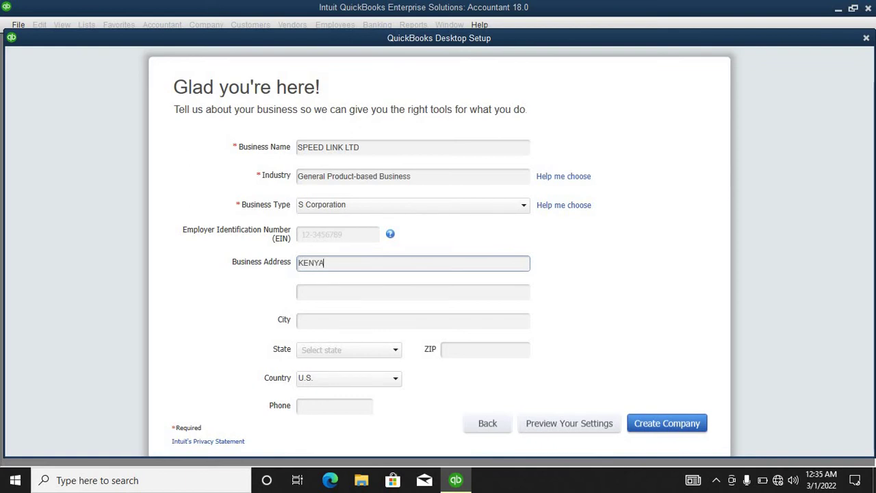
Enter NAIROBI as the city and create the company file
left_click(310, 318)
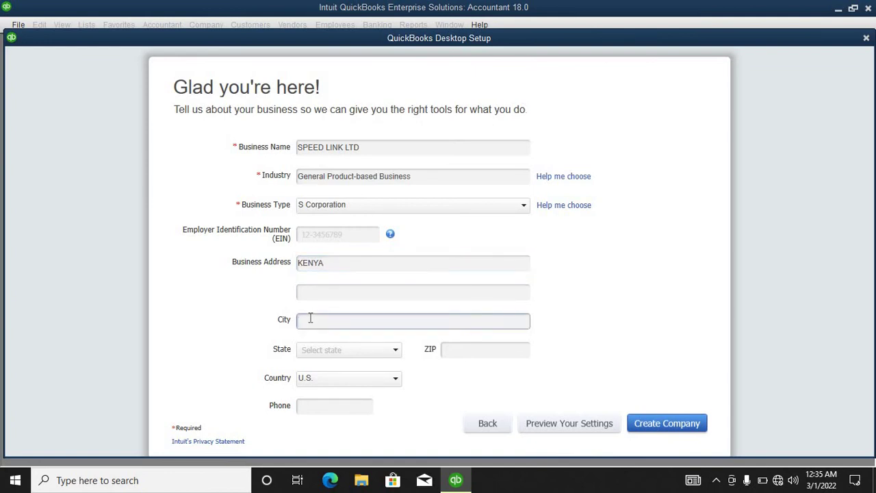
type("NO")
key("BackSpace")
type("I")
type("AIROBI")
left_click(649, 425)
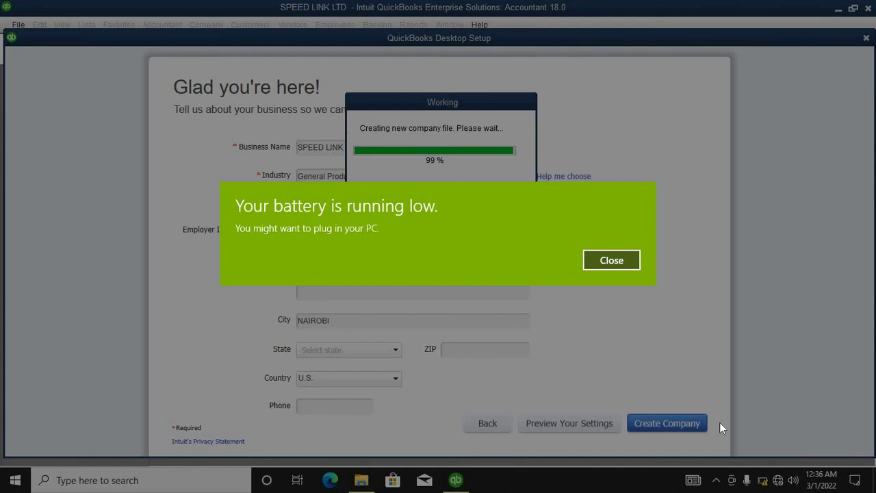
Dismiss the low-battery notice and start working without adding contacts, products or bank accounts
left_click(602, 260)
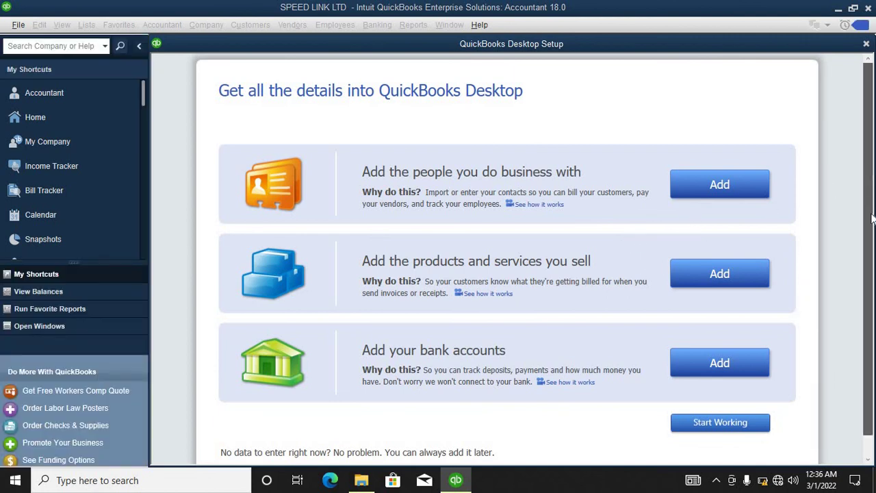
left_click_drag(873, 222, 873, 277)
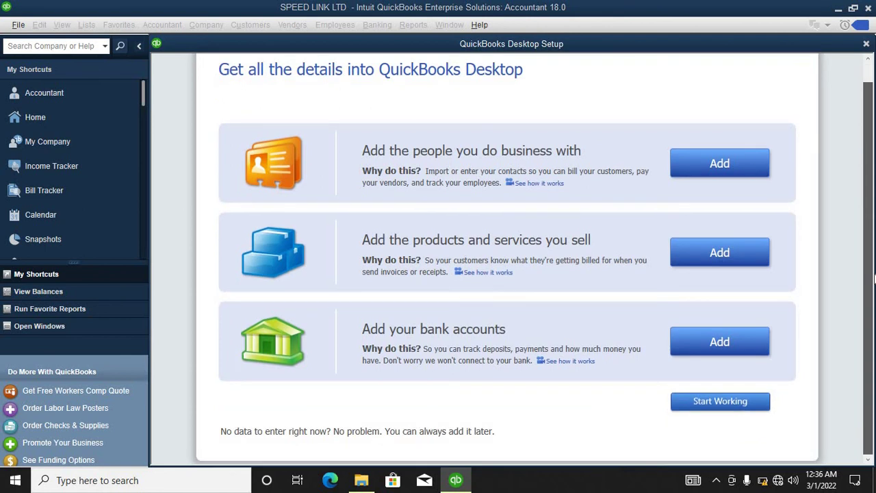
left_click(720, 404)
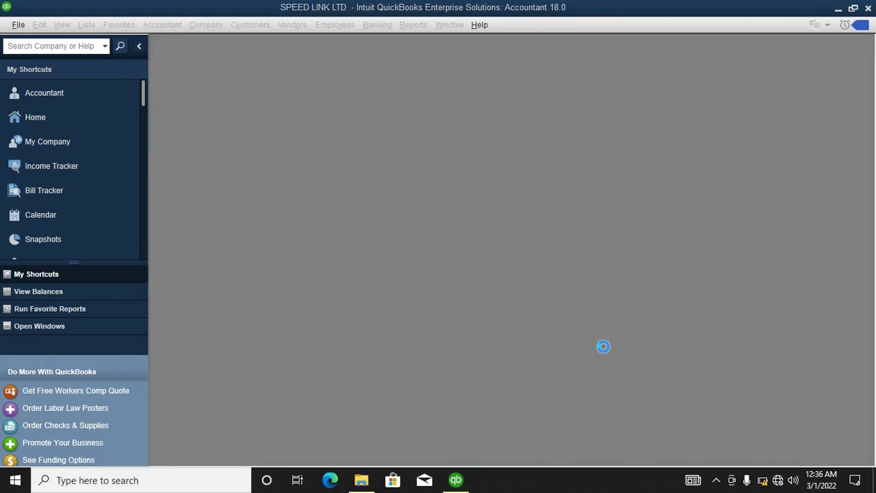